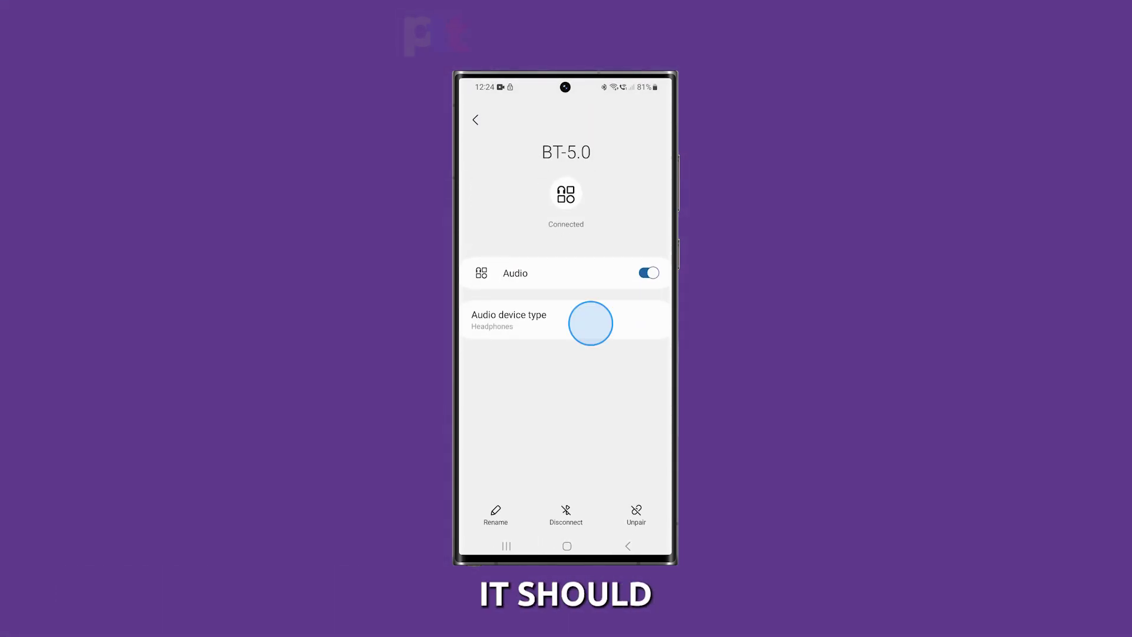
# Check the BT-5.0 headphones' audio device type, then view the Volume monitor hearing-protection introduction
pyautogui.click(590, 324)
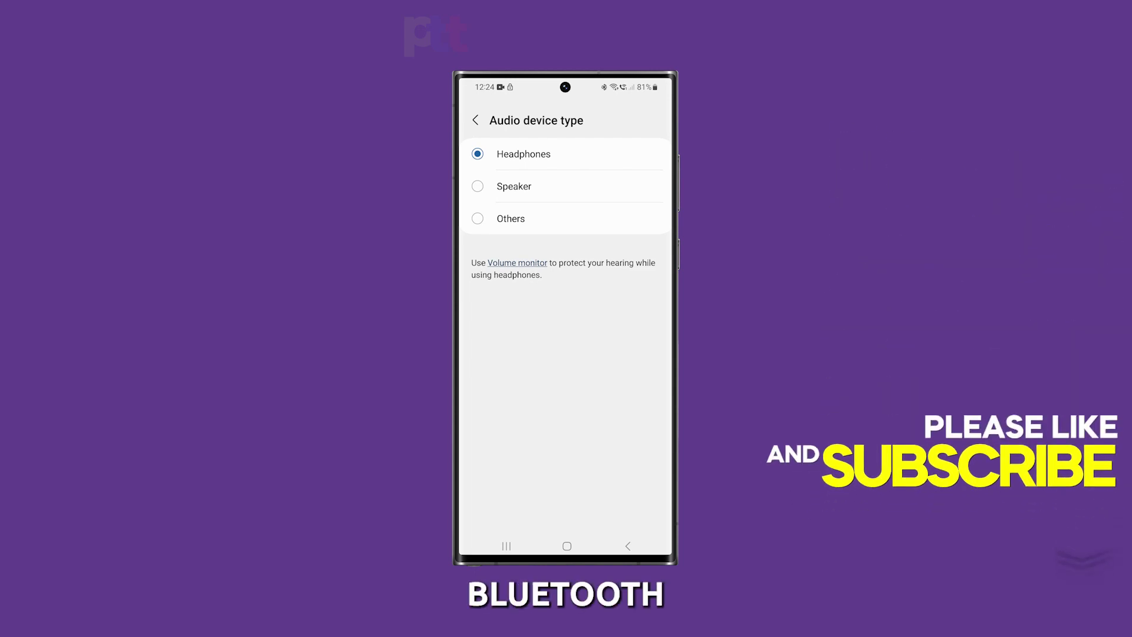
pyautogui.click(519, 263)
pyautogui.click(627, 545)
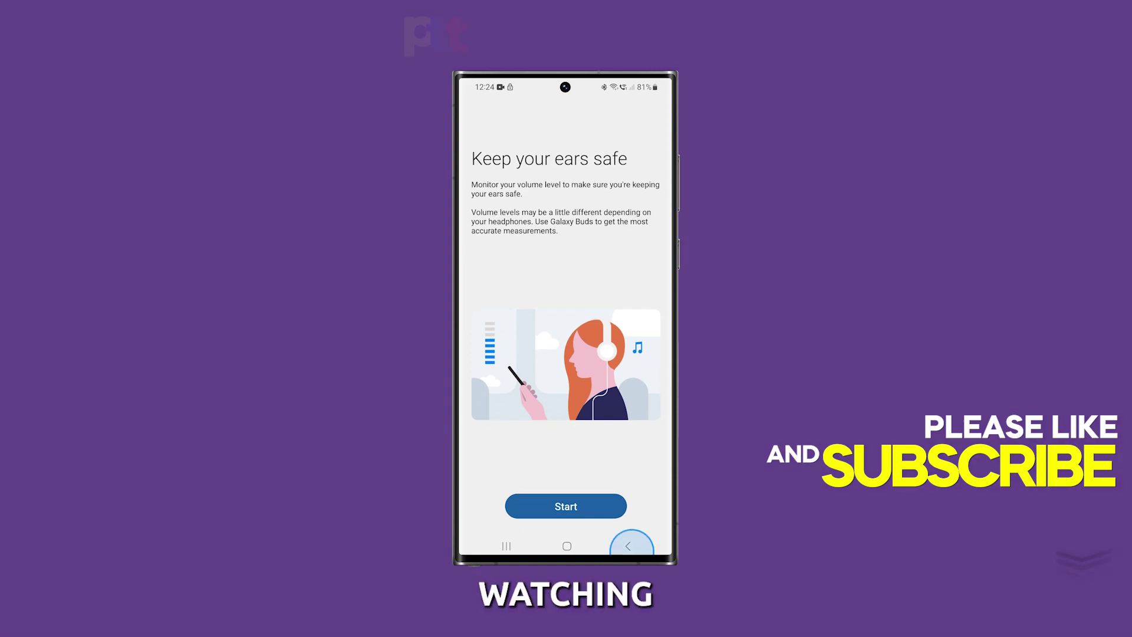